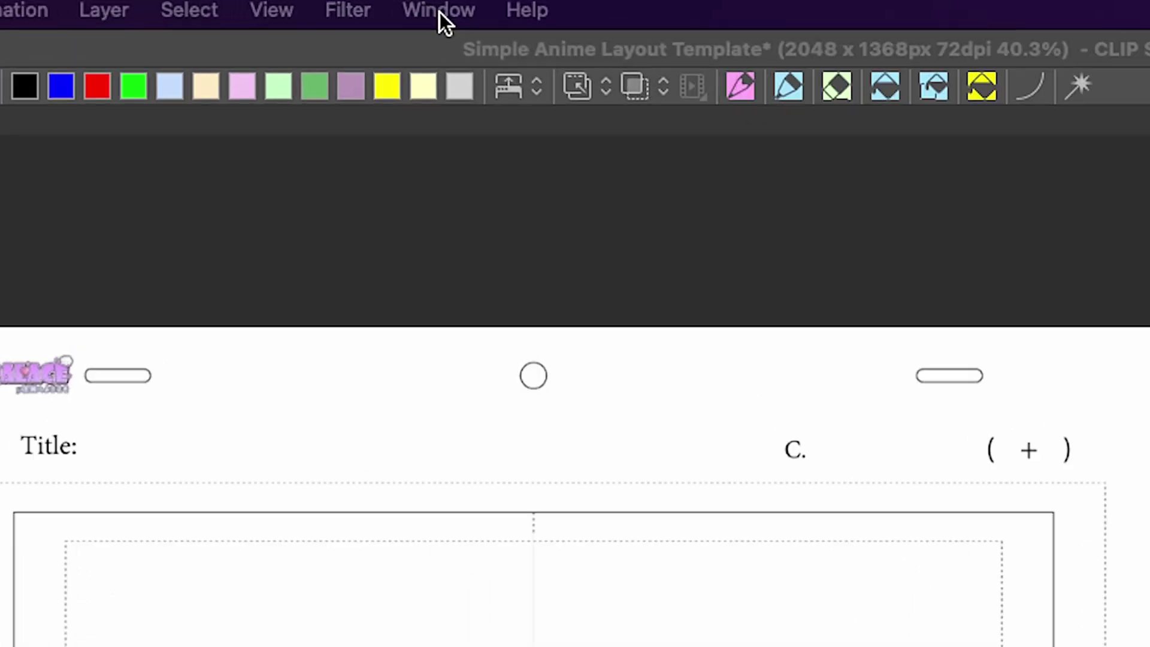
Duplicate cel folder 1 into a second cel folder 2 with its LINEART, COLOR-HERE and colour-line layers
click(396, 7)
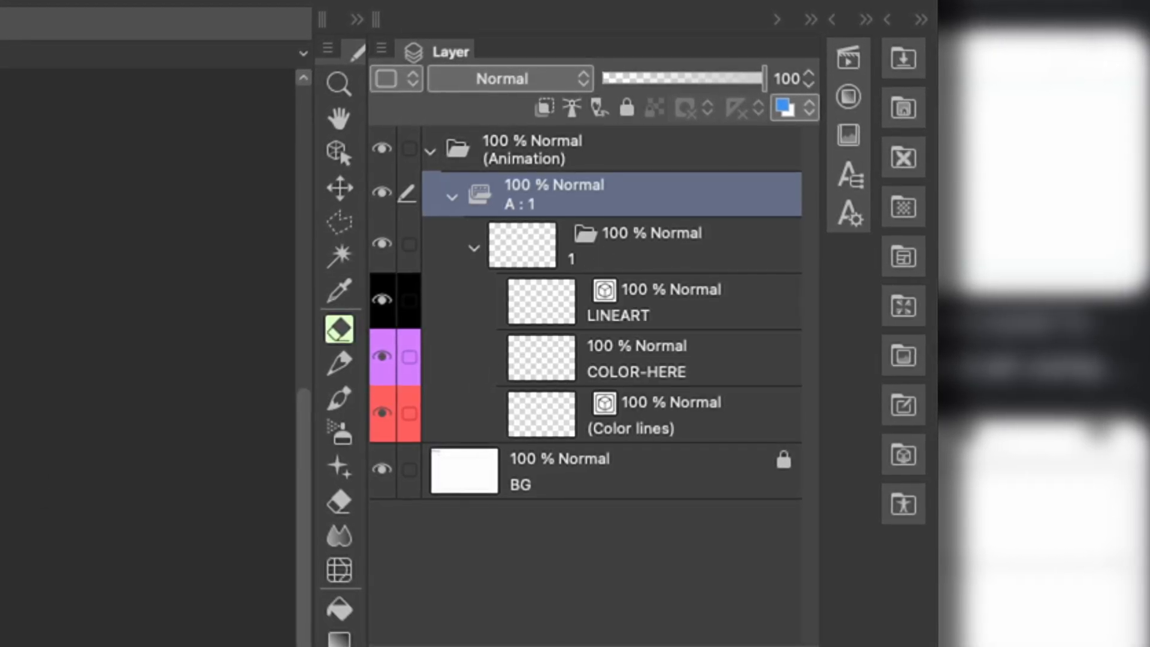
key(ctrl+c)
key(ctrl+v)
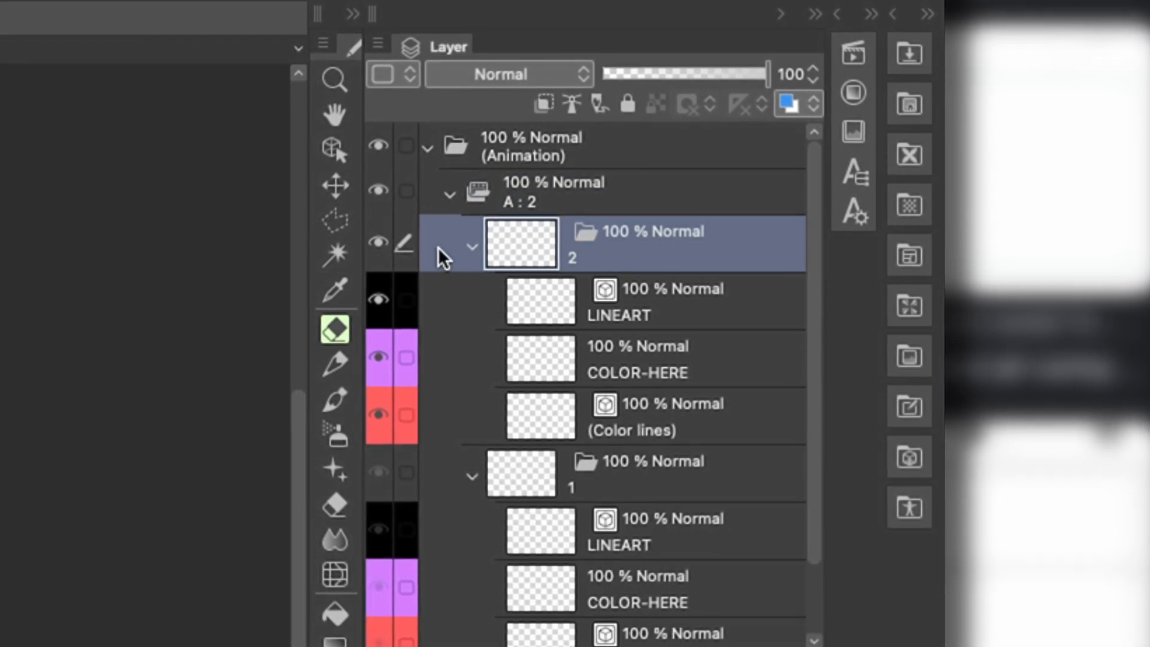
Collapse cel folder 2 and then animation folder A in the layer palette
click(472, 244)
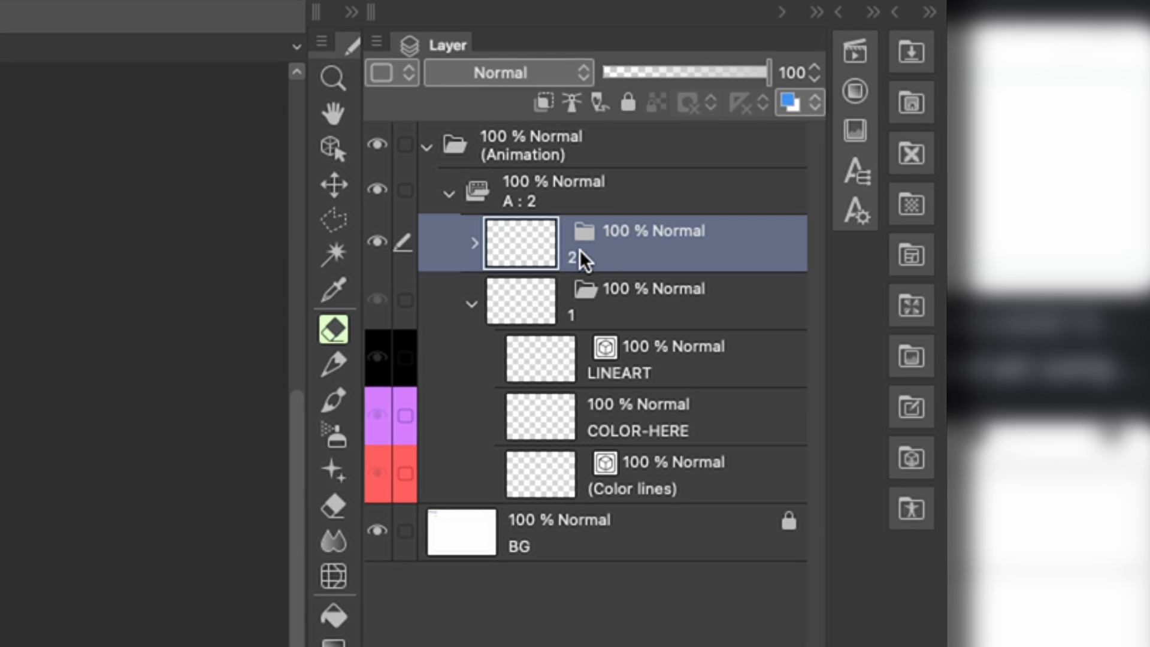
click(449, 192)
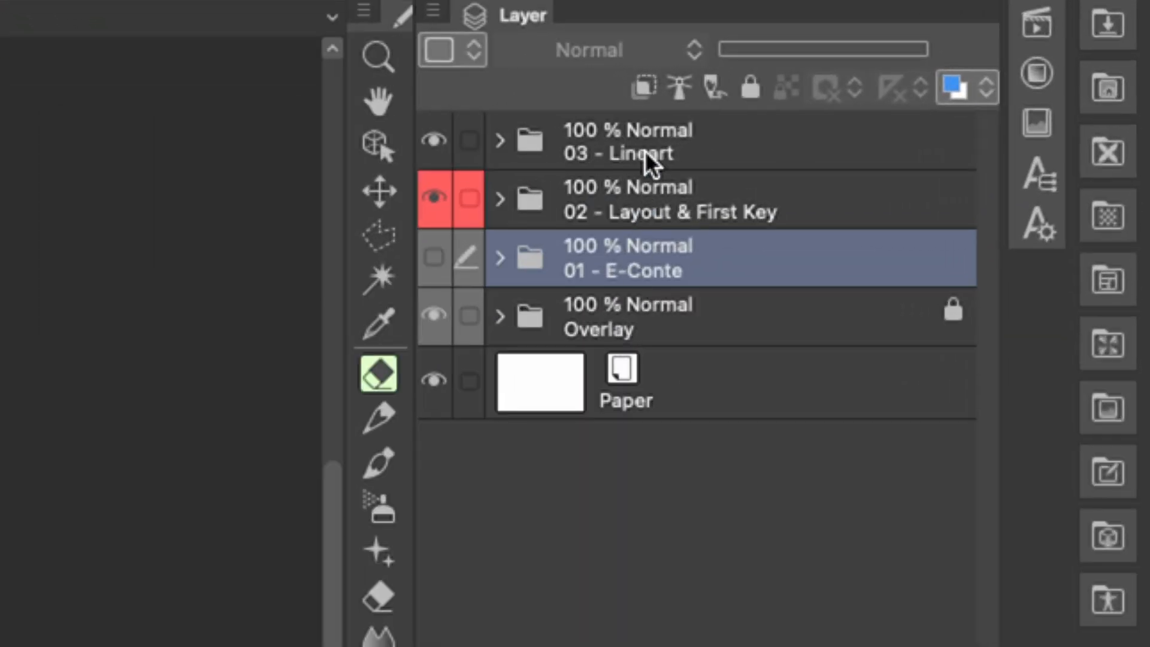
Expand all stage folders and reveal cel folder A : 19's drawings 19, 18, 17 under 02 - Layout & First Key
key(ctrl+shift+o)
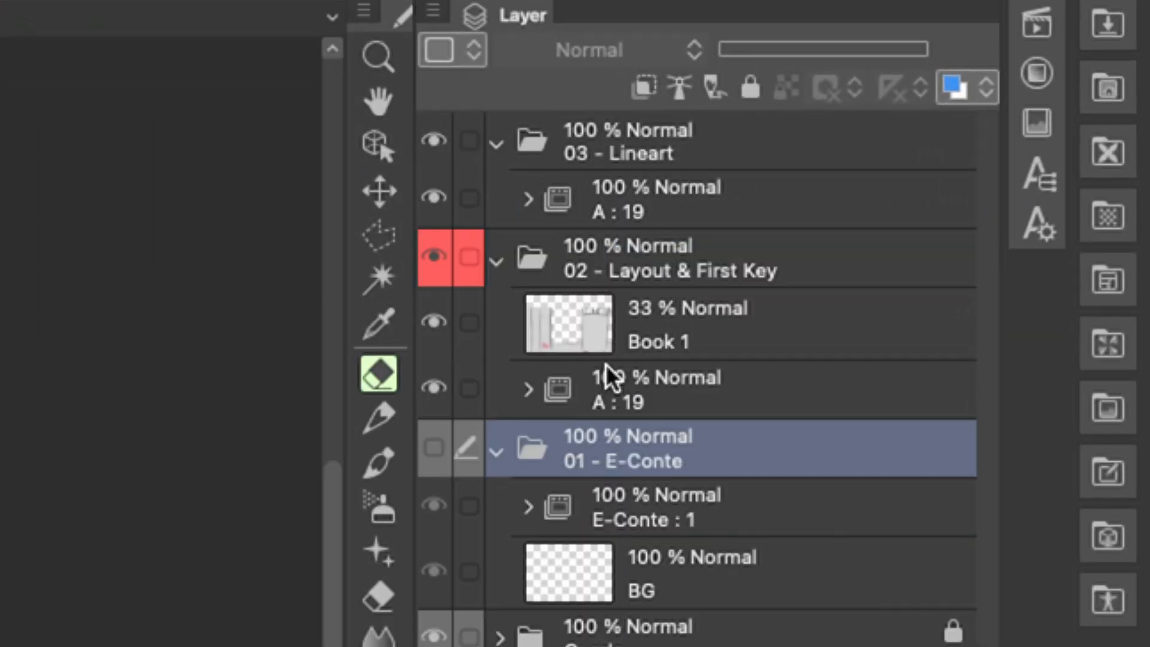
click(611, 388)
click(528, 387)
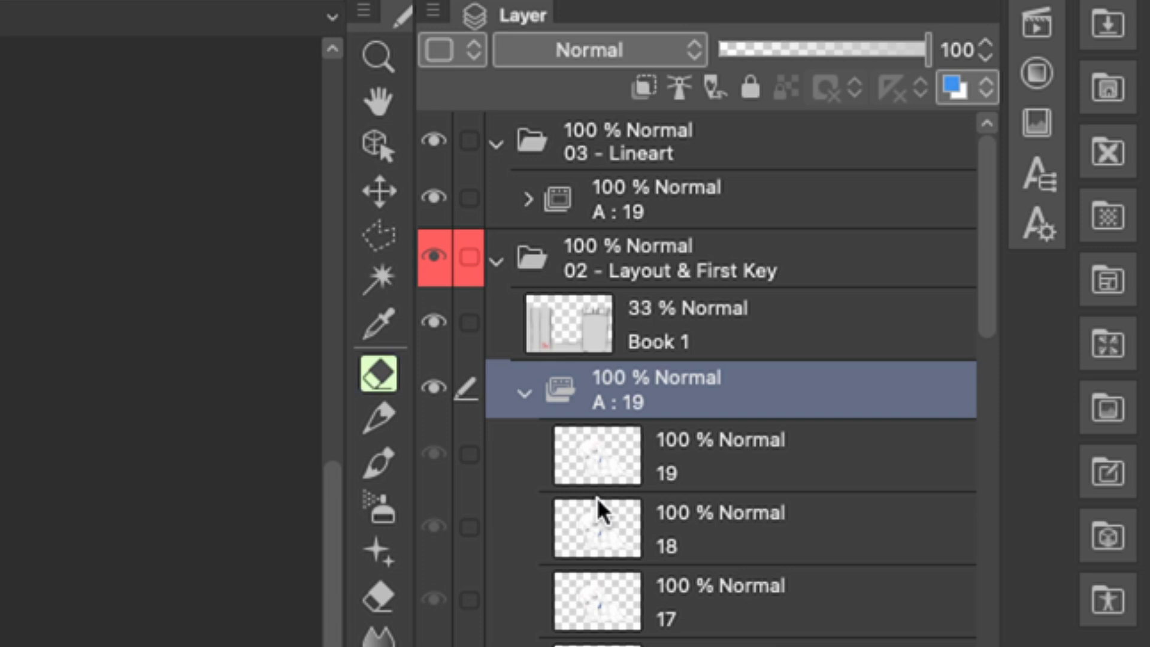
scroll(599, 498, down, 3)
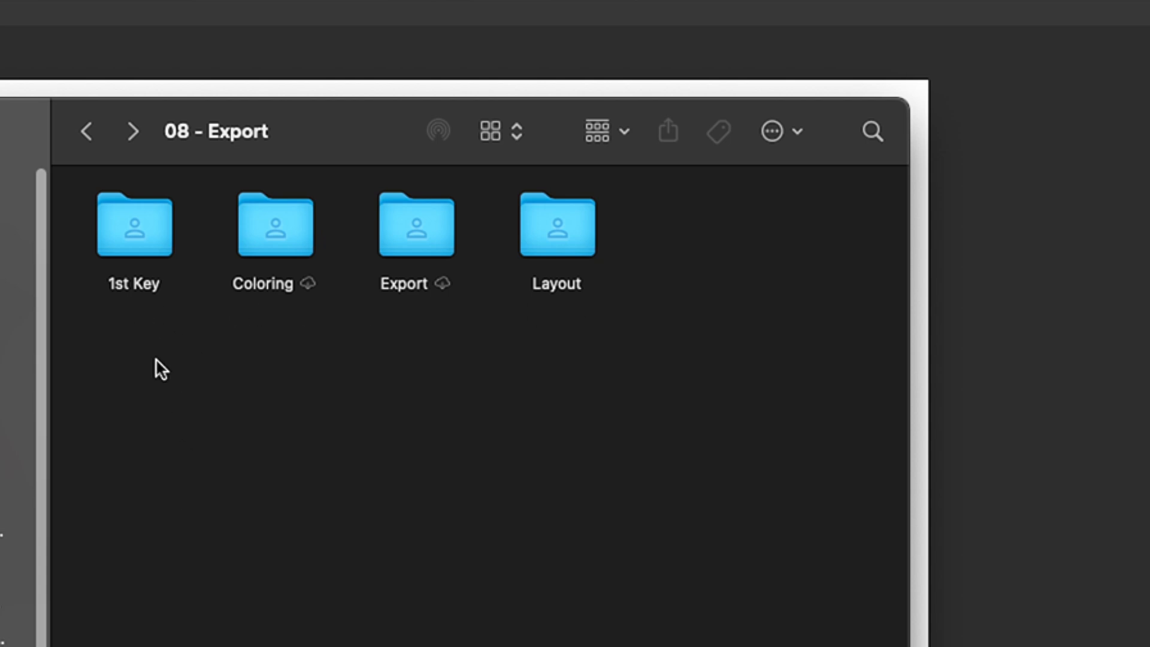
double_click(116, 255)
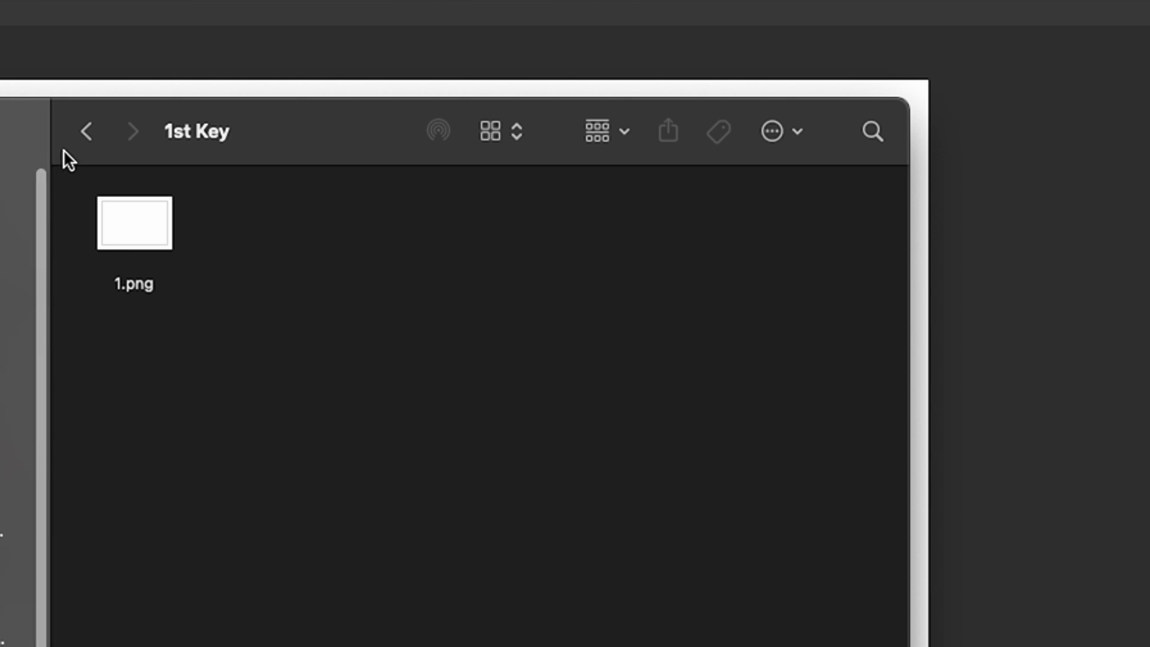
click(85, 130)
double_click(273, 228)
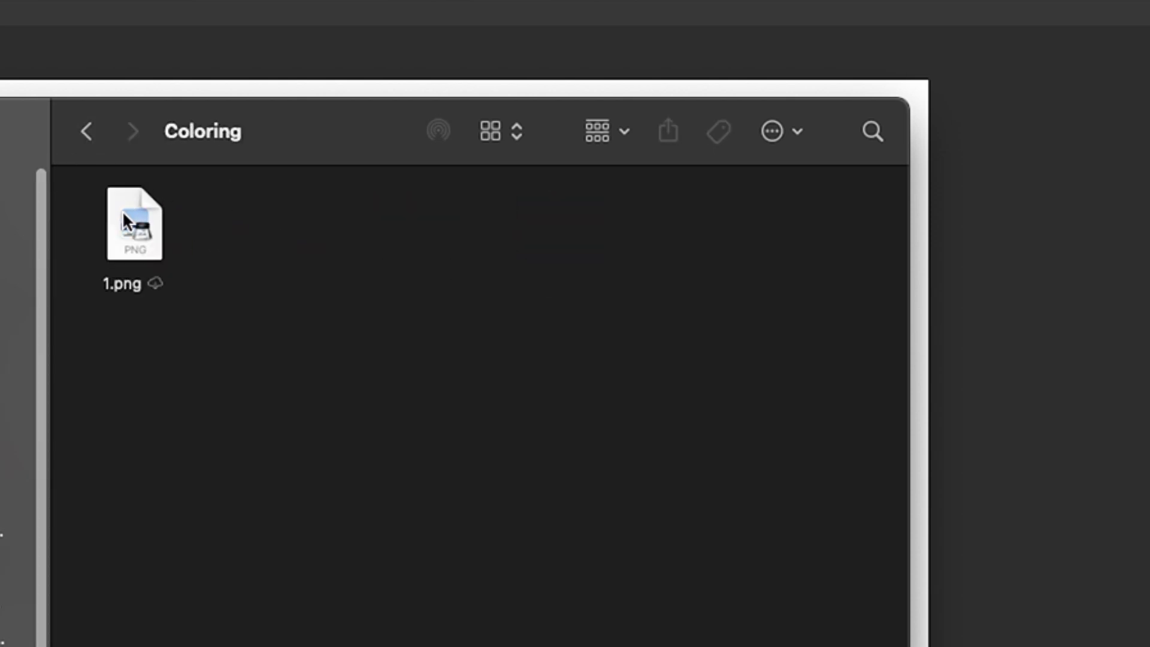
click(85, 130)
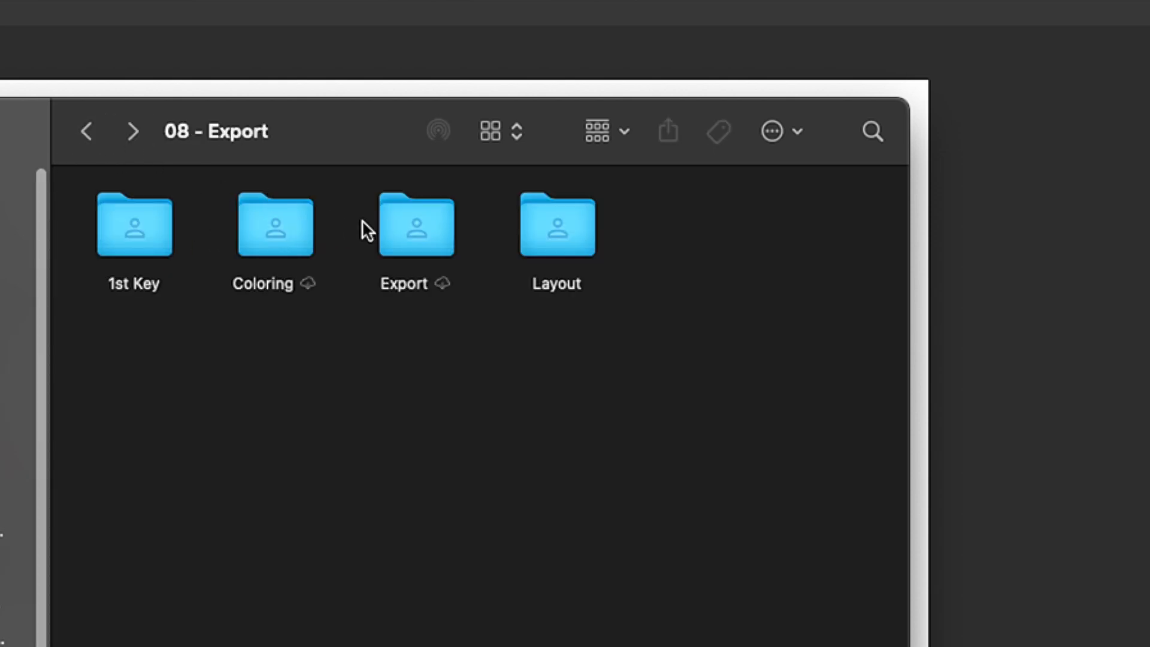
double_click(415, 225)
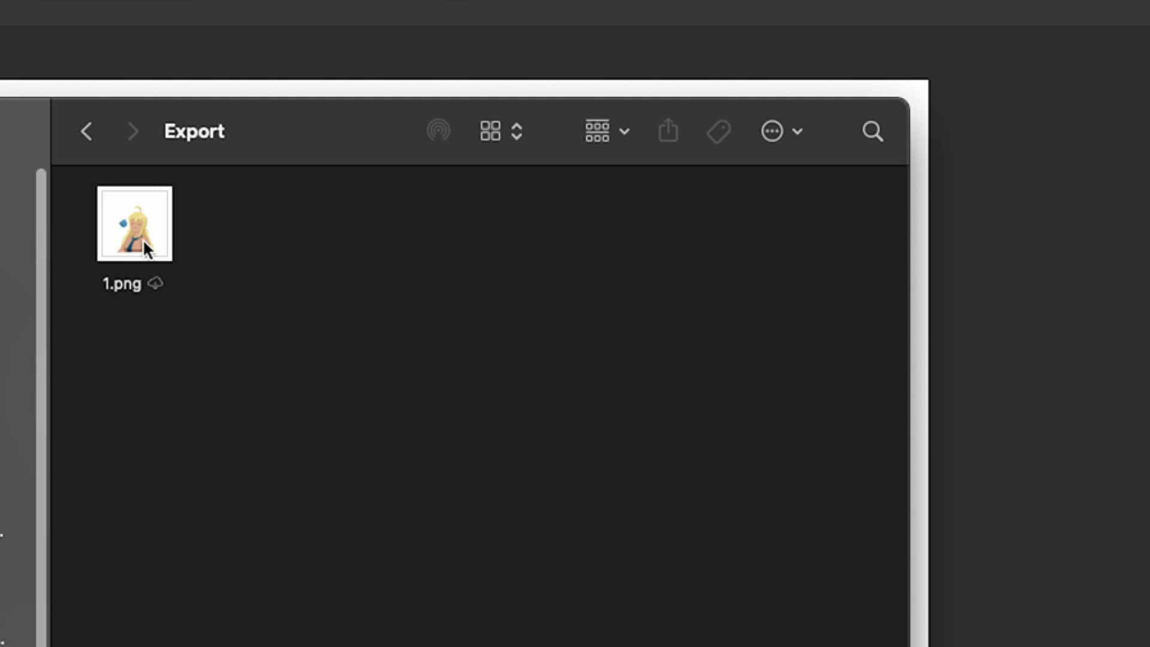
click(93, 134)
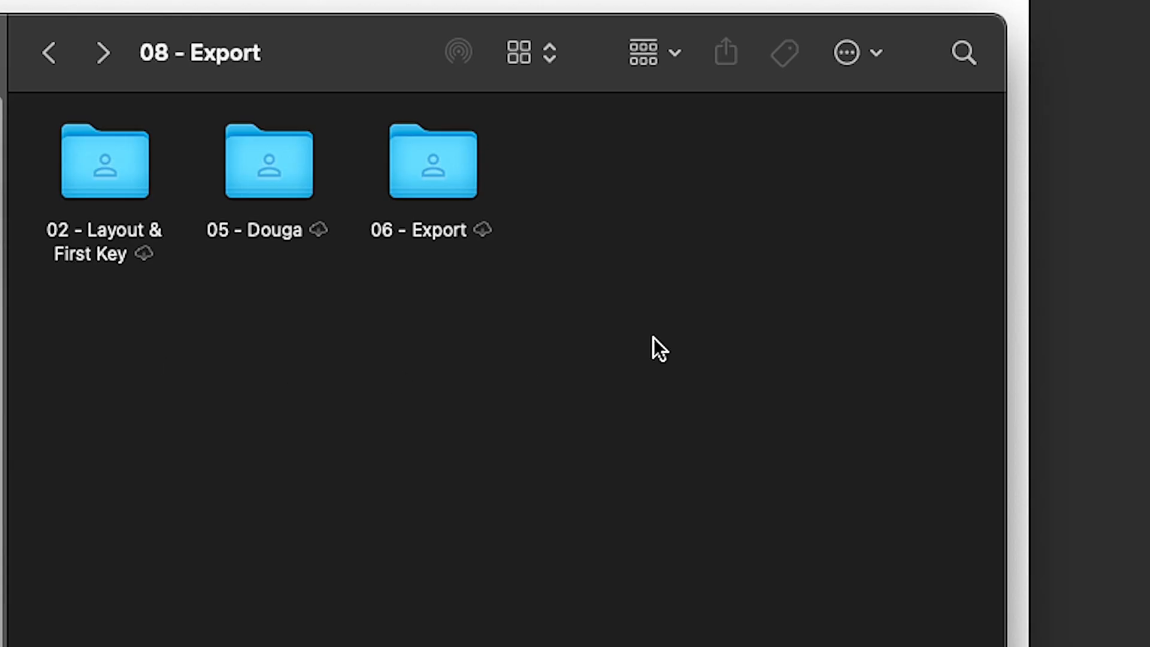
View 02 - Layout & First Key's A, Ax, B folders, then return to Cut - 54 with stages 00 - Background to 08 - Export
double_click(110, 171)
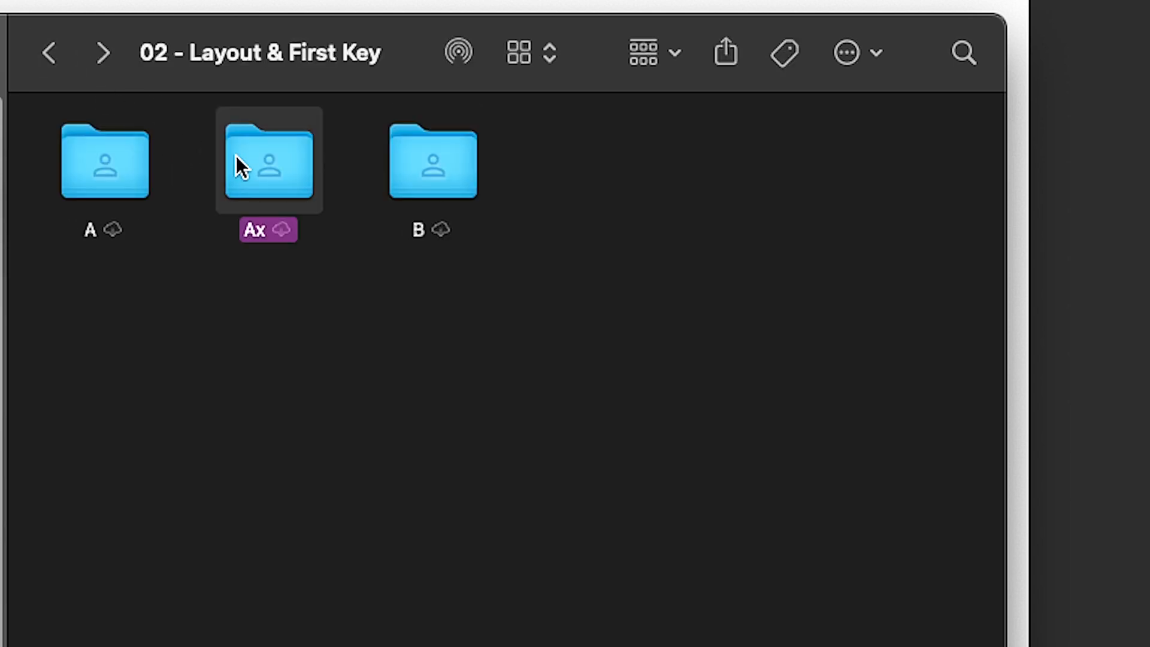
double_click(50, 52)
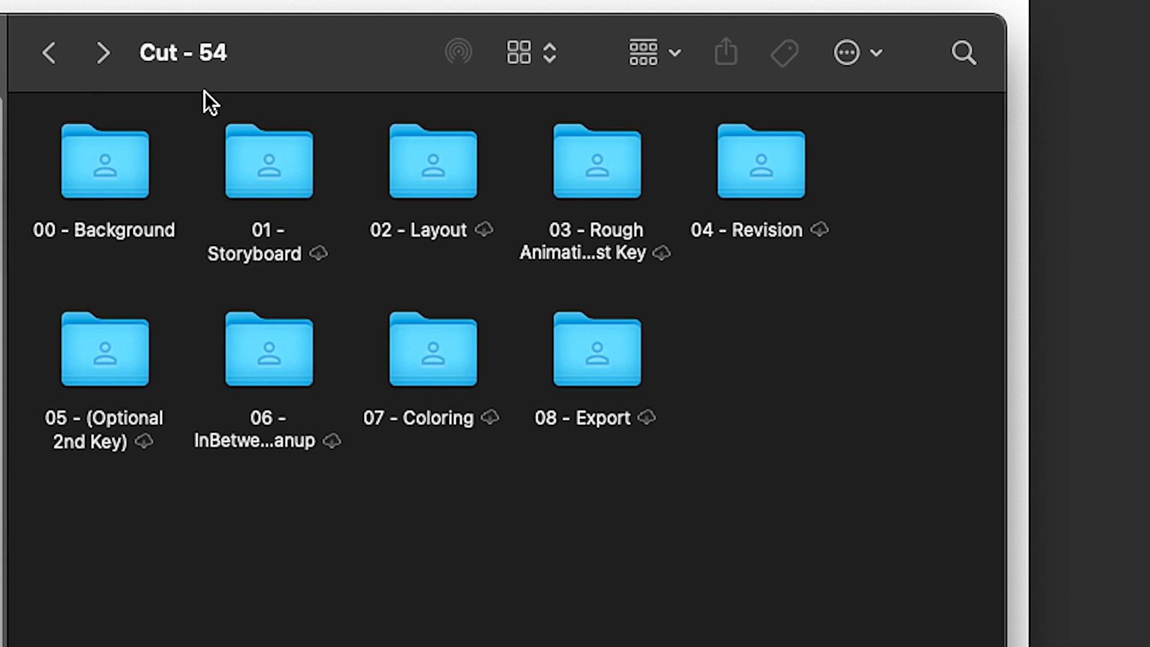